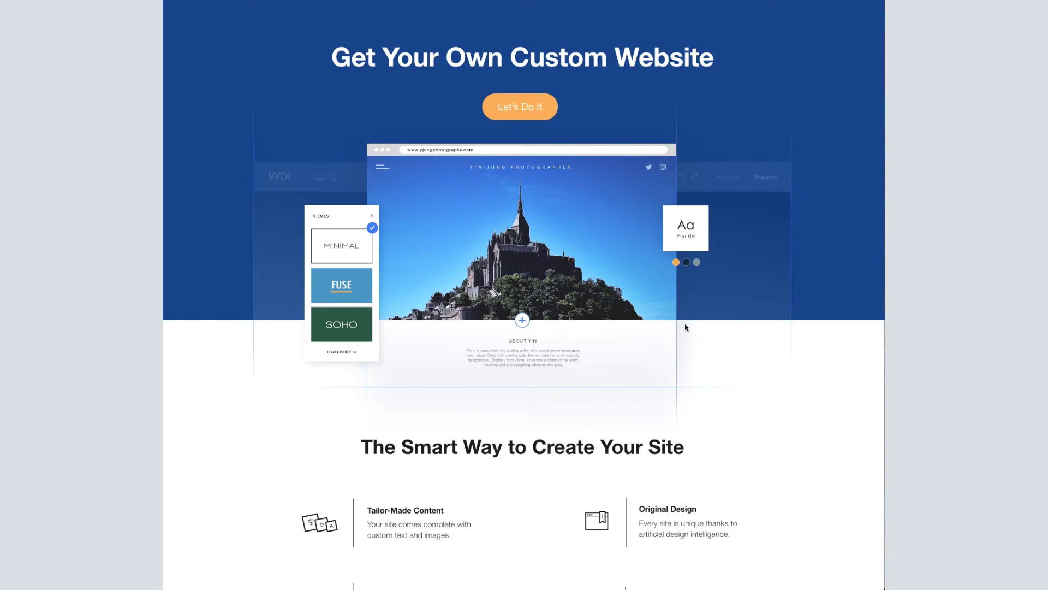
# Start a new Business site from My Sites, arriving at the Wix log-in page.
pyautogui.click(541, 112)
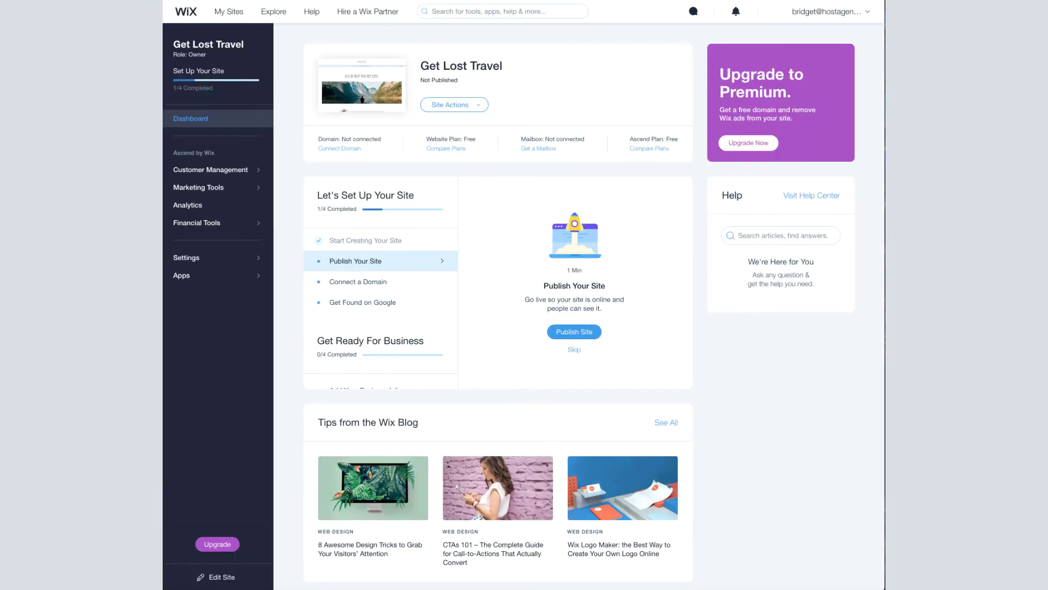
pyautogui.click(234, 15)
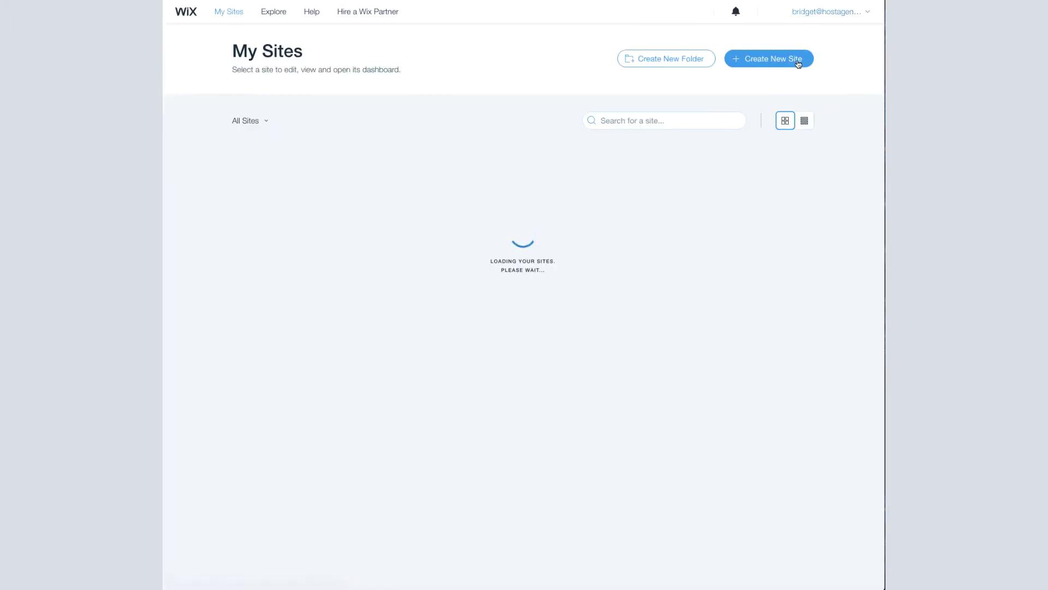
pyautogui.click(793, 61)
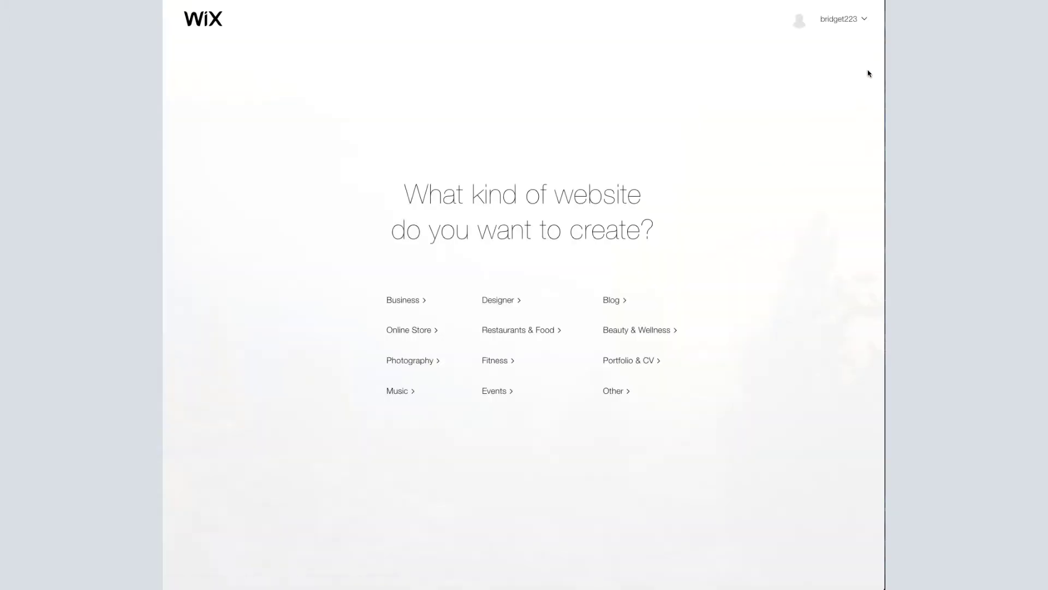
pyautogui.click(416, 304)
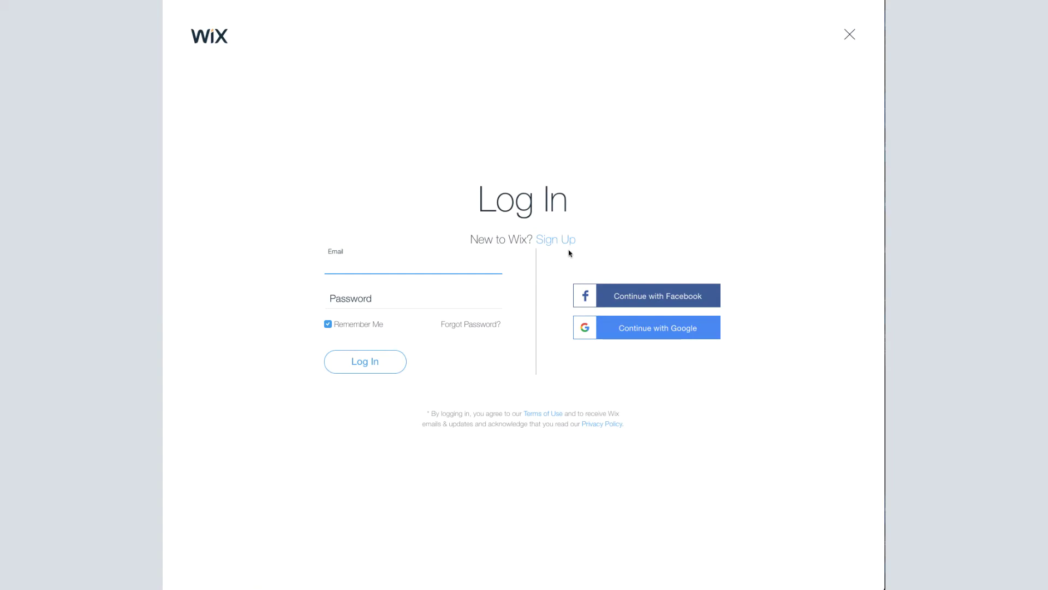
# Sign up for a new Wix account with an email and password.
pyautogui.click(564, 238)
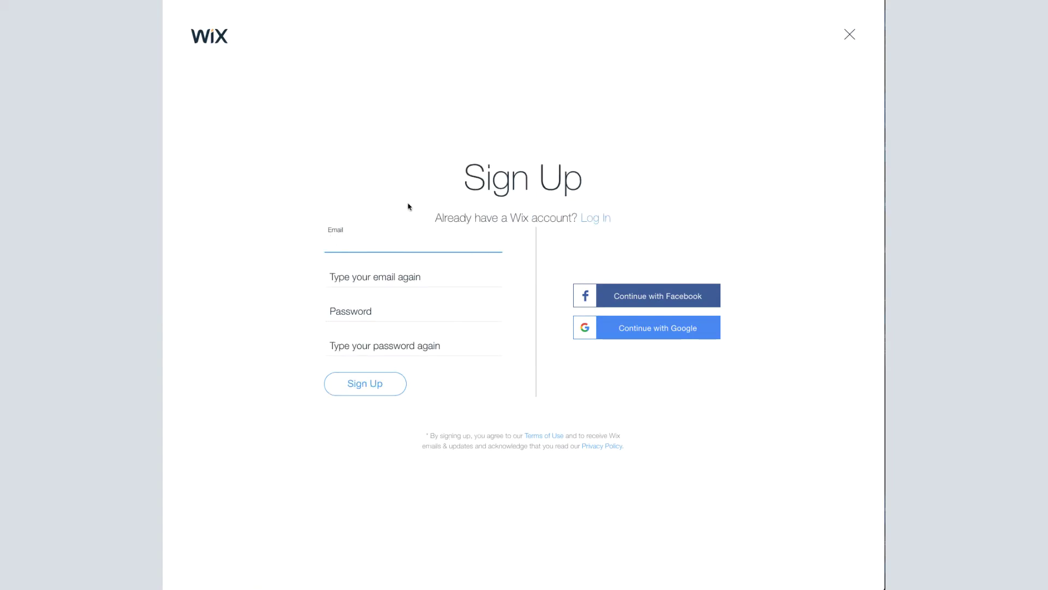
pyautogui.press('Tab')
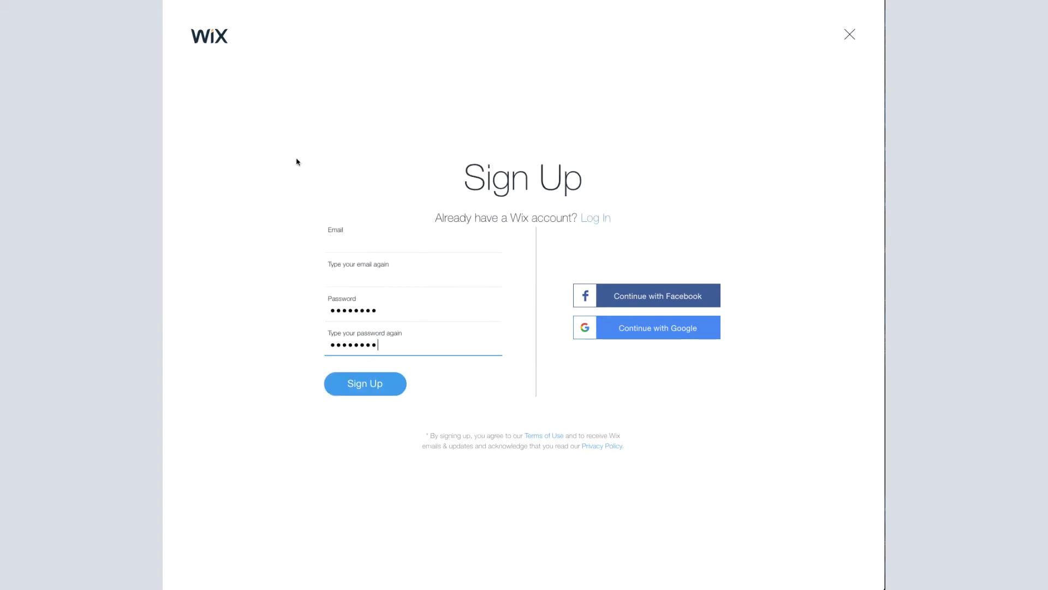
pyautogui.click(386, 396)
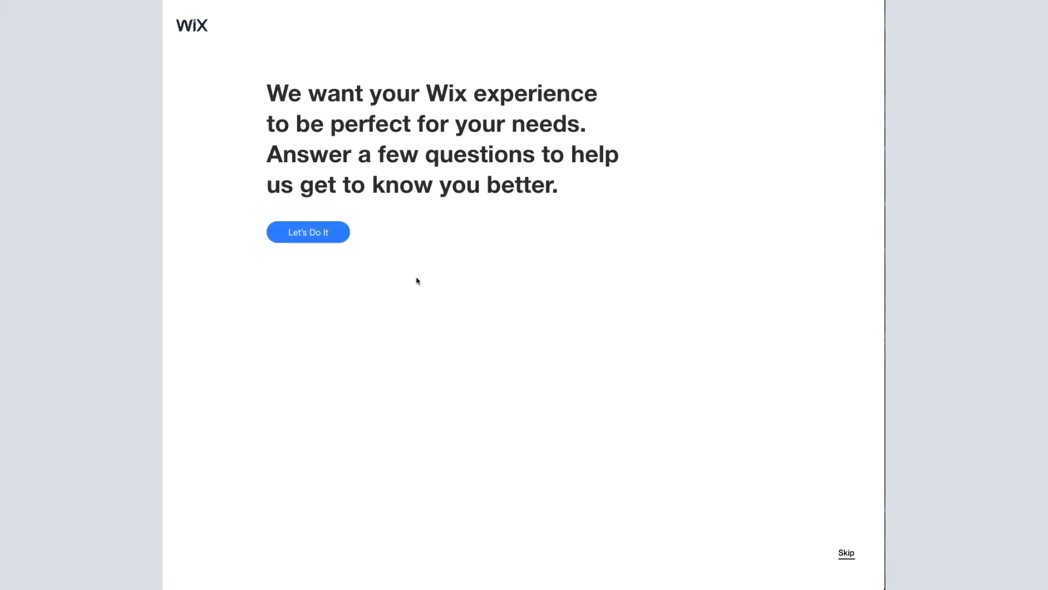
# Answer the onboarding cards, choosing Business as the kind of website.
pyautogui.click(336, 238)
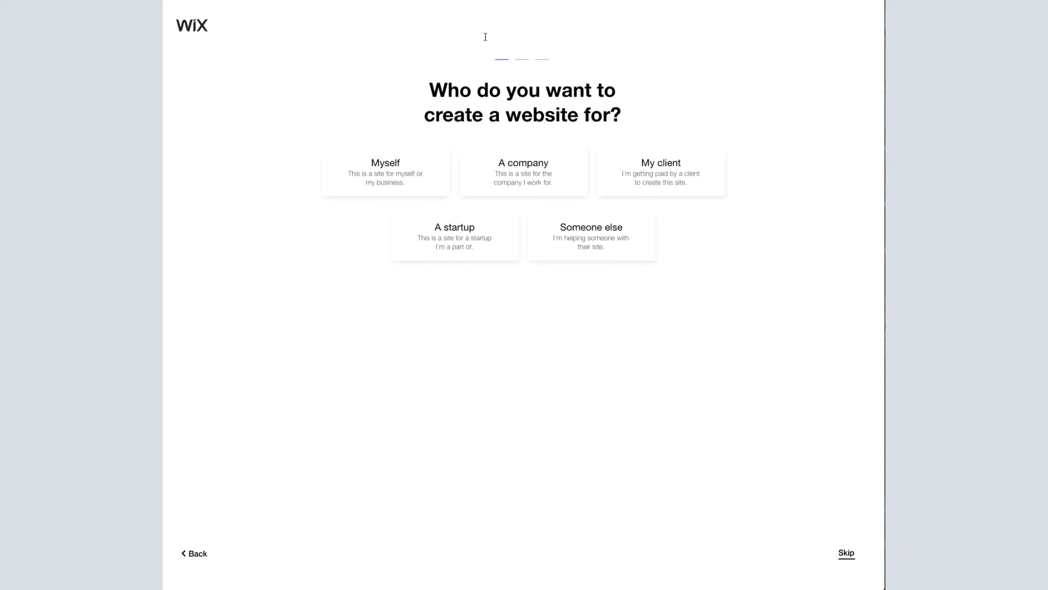
pyautogui.click(405, 192)
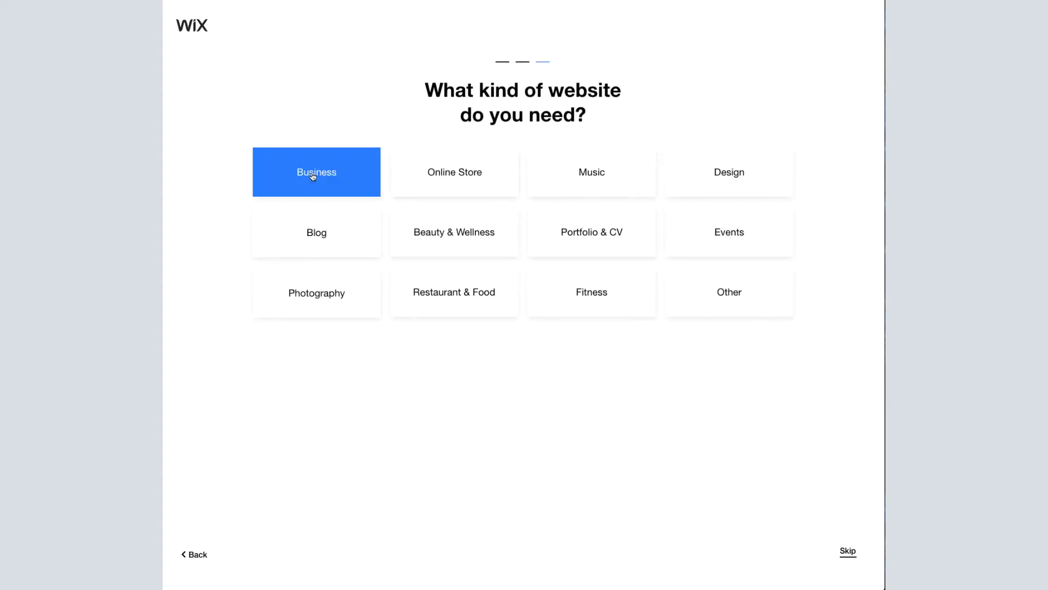
pyautogui.click(314, 173)
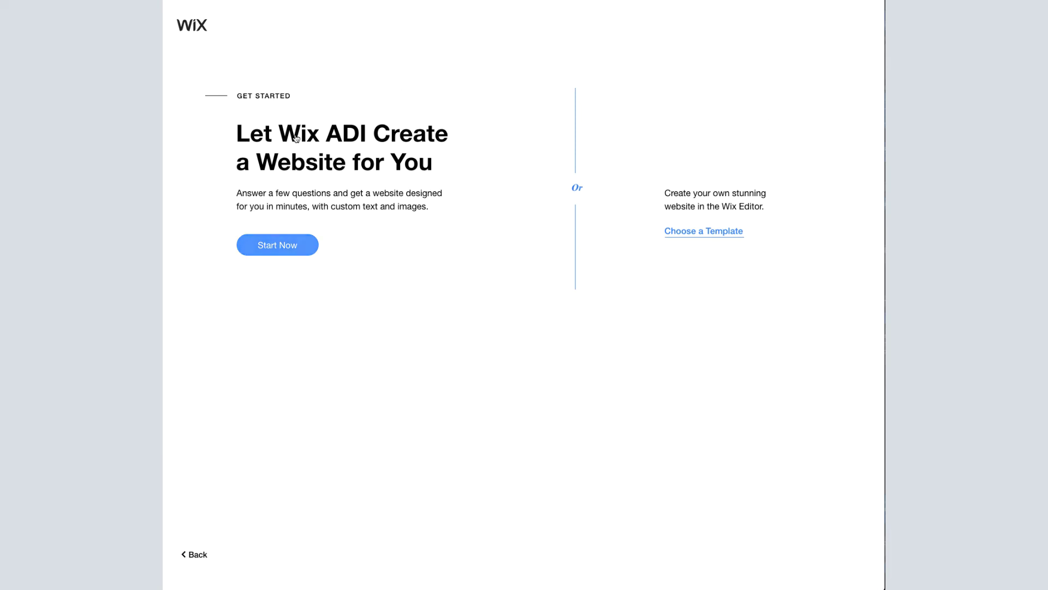
# Have Wix ADI build the site as a Travel Agent, unticking Bookings and Chat.
pyautogui.click(296, 251)
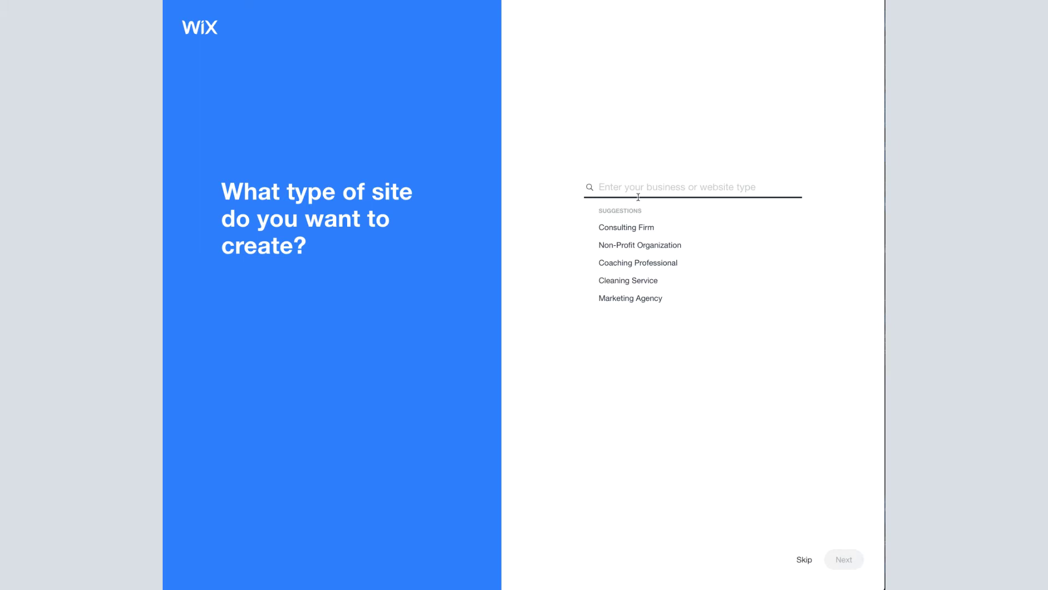
pyautogui.click(647, 185)
pyautogui.write('travel')
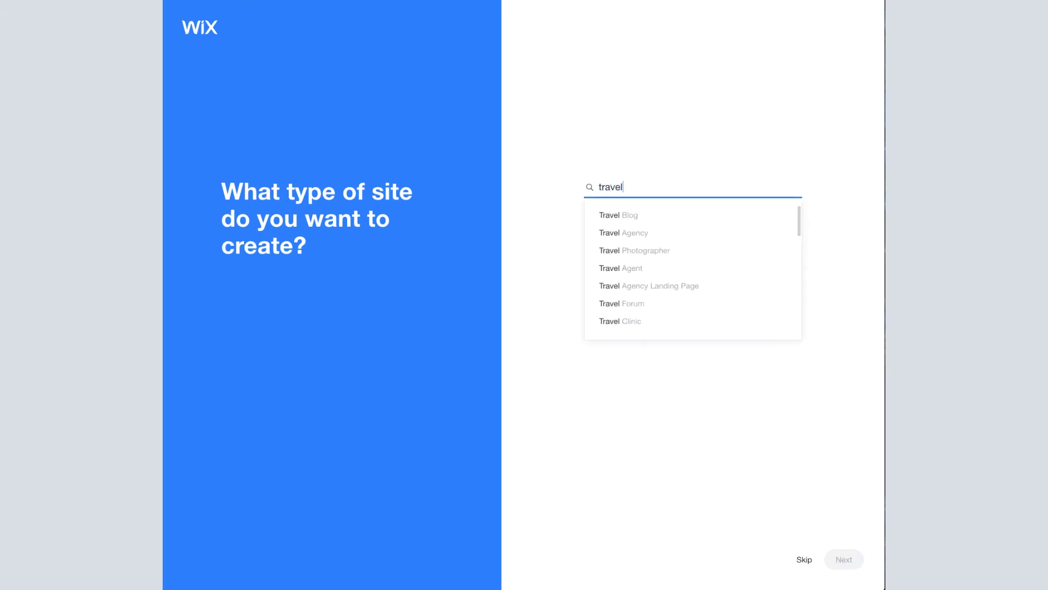
pyautogui.write(' age')
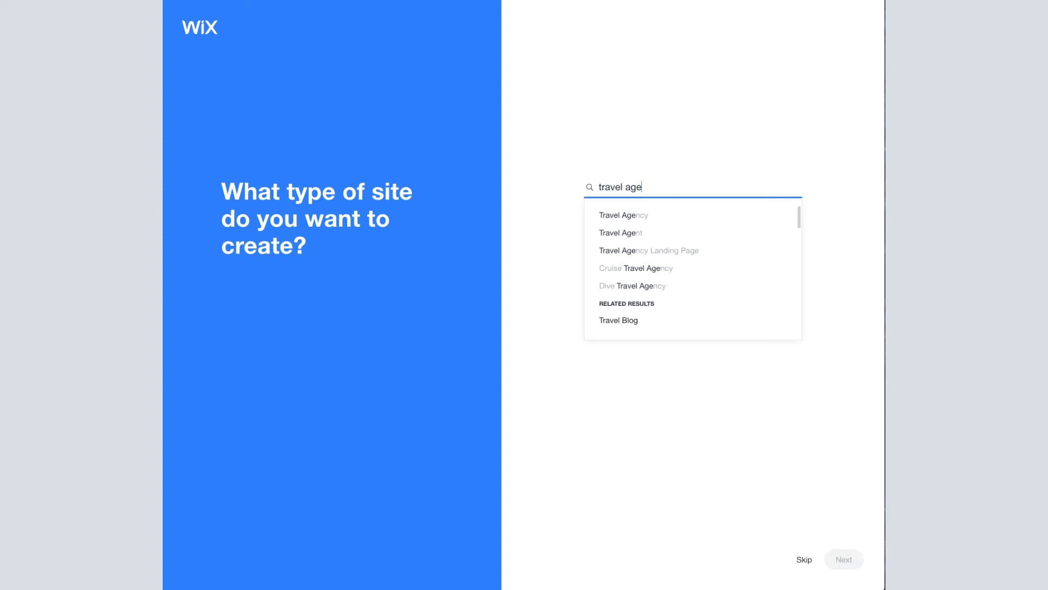
pyautogui.click(637, 234)
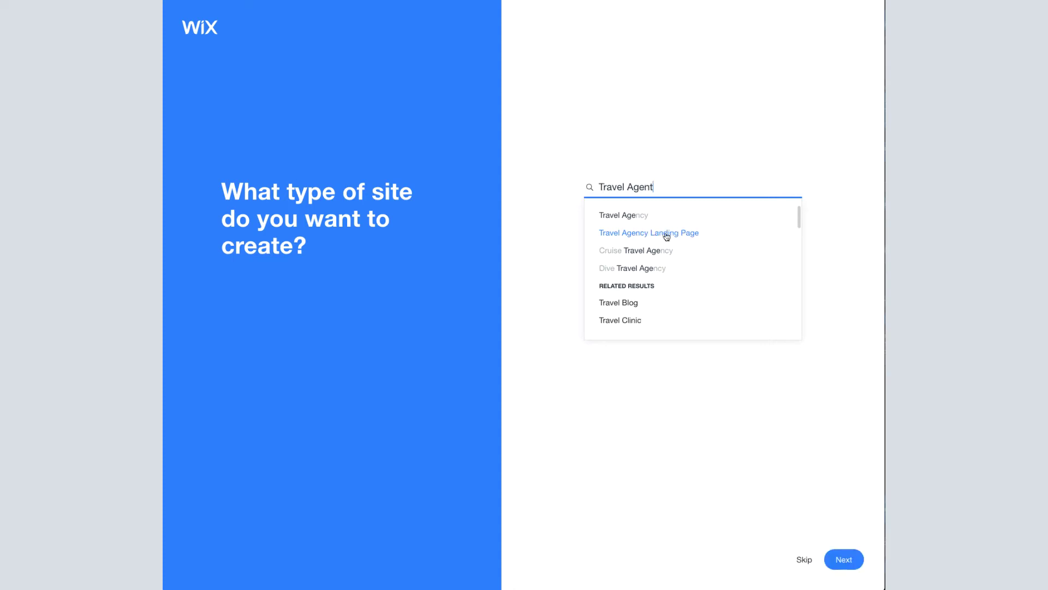
pyautogui.click(844, 559)
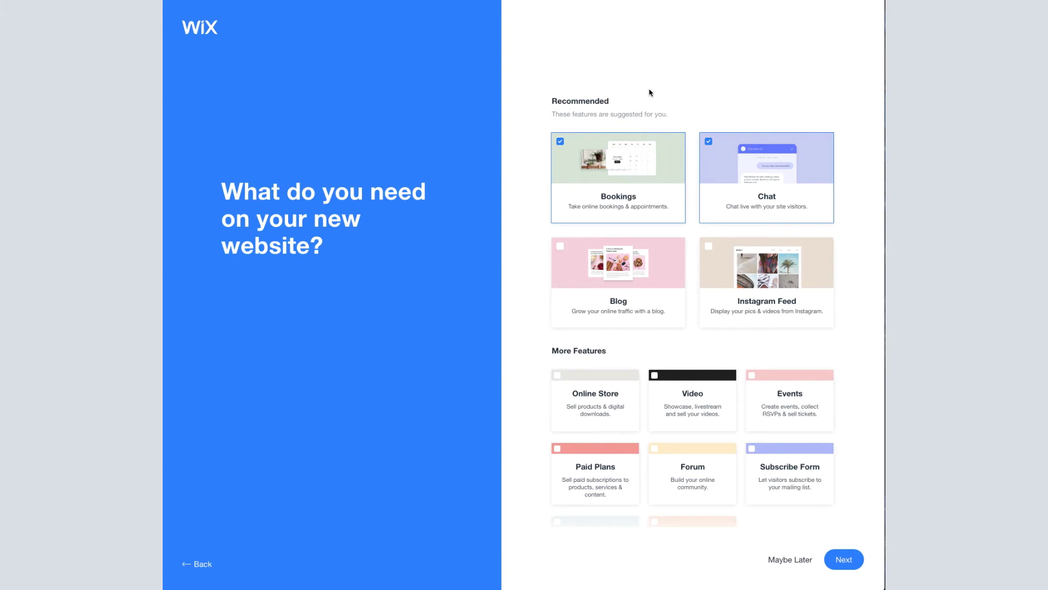
pyautogui.click(561, 142)
pyautogui.click(709, 142)
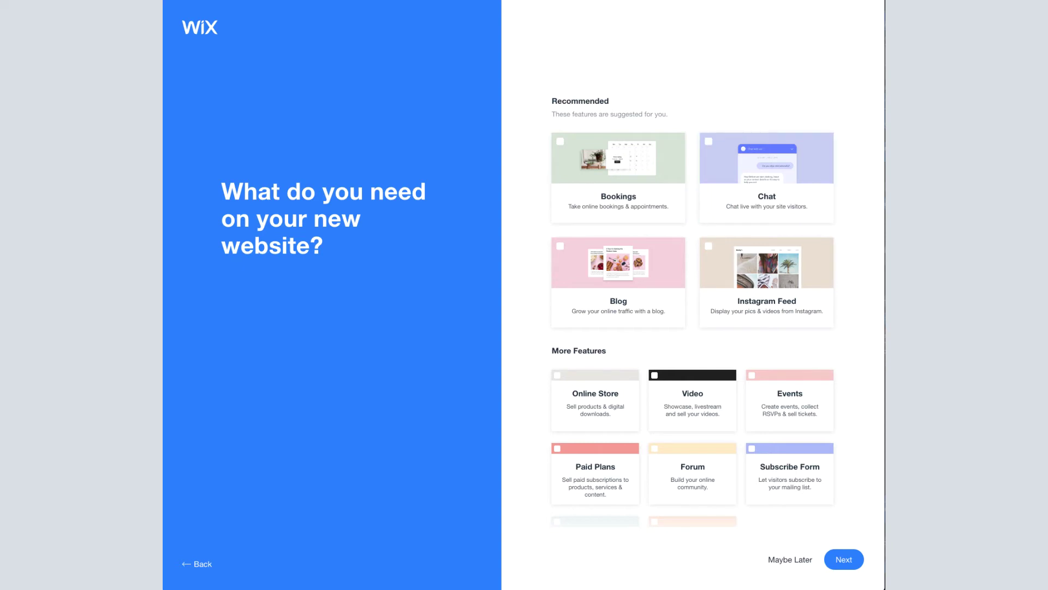
# Name the business 'Get Lost Travel' and move on to the import step.
pyautogui.click(851, 567)
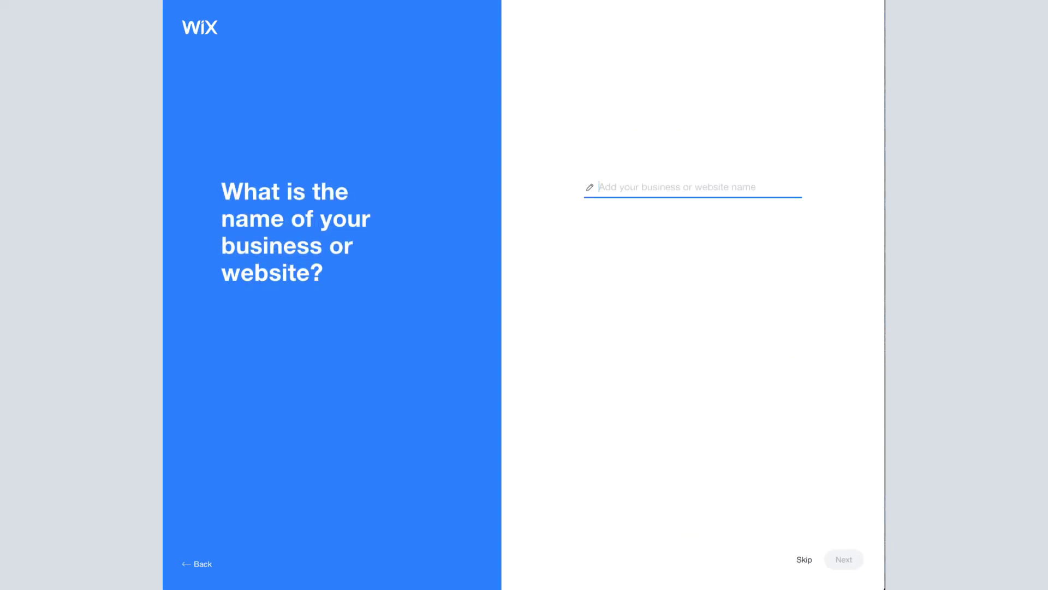
pyautogui.write('Get Lost Travel')
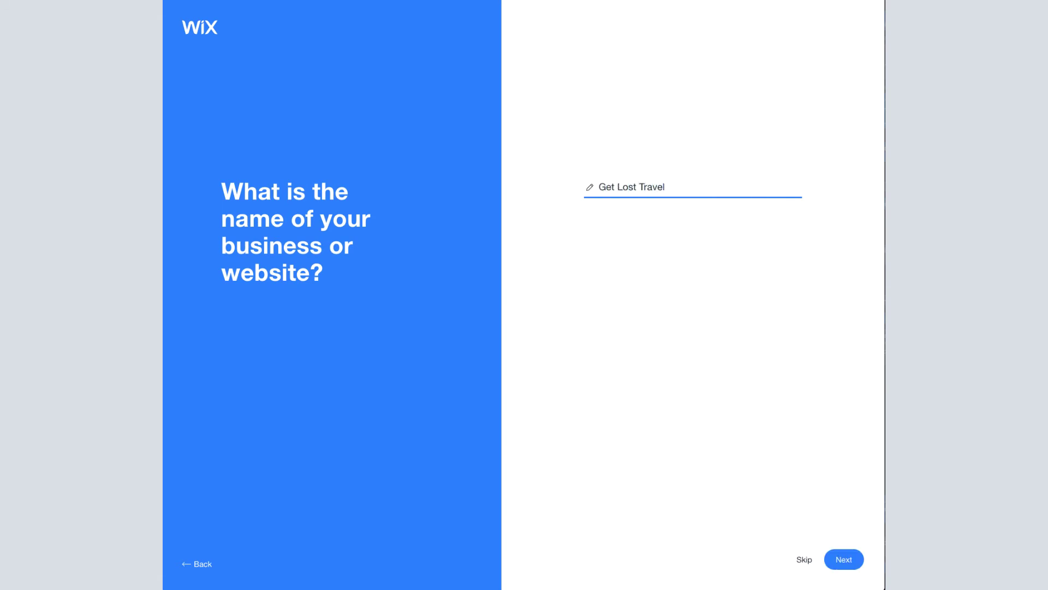
pyautogui.click(855, 555)
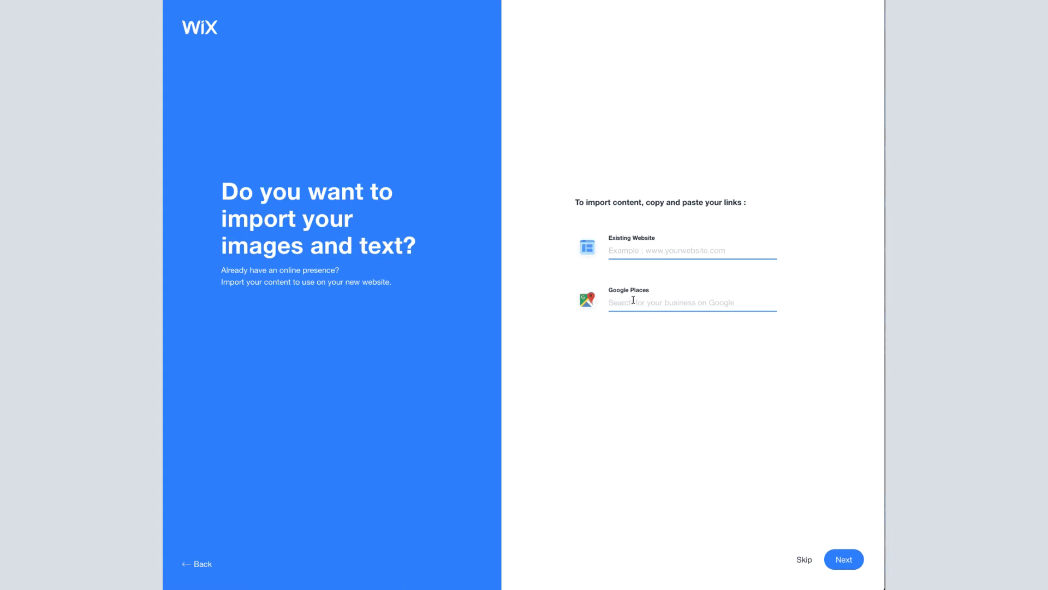
# Skip importing content, upload a logo file, and confirm the business info.
pyautogui.click(846, 562)
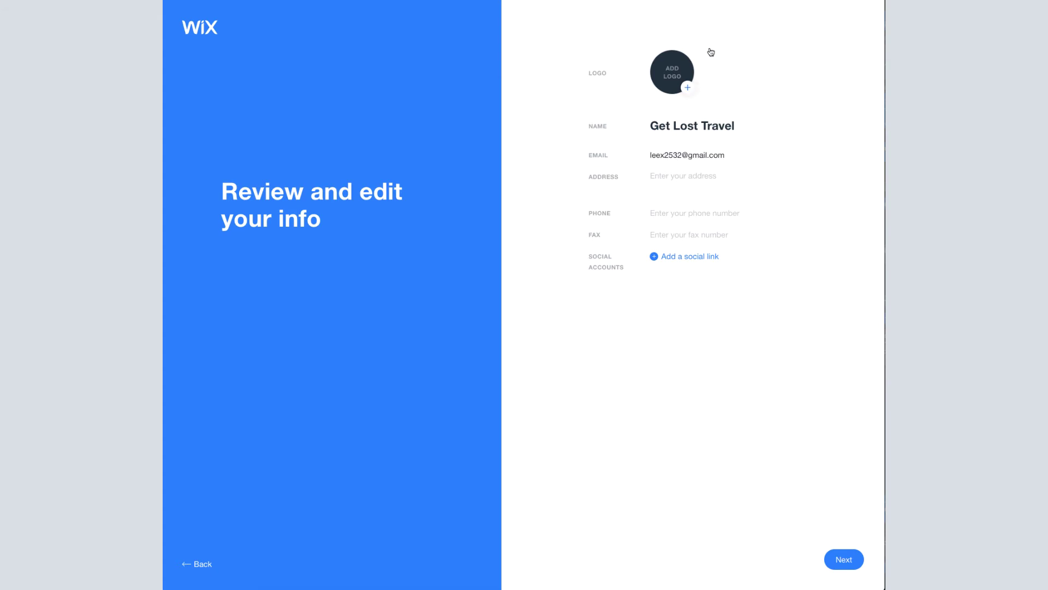
pyautogui.click(692, 62)
pyautogui.doubleClick(480, 56)
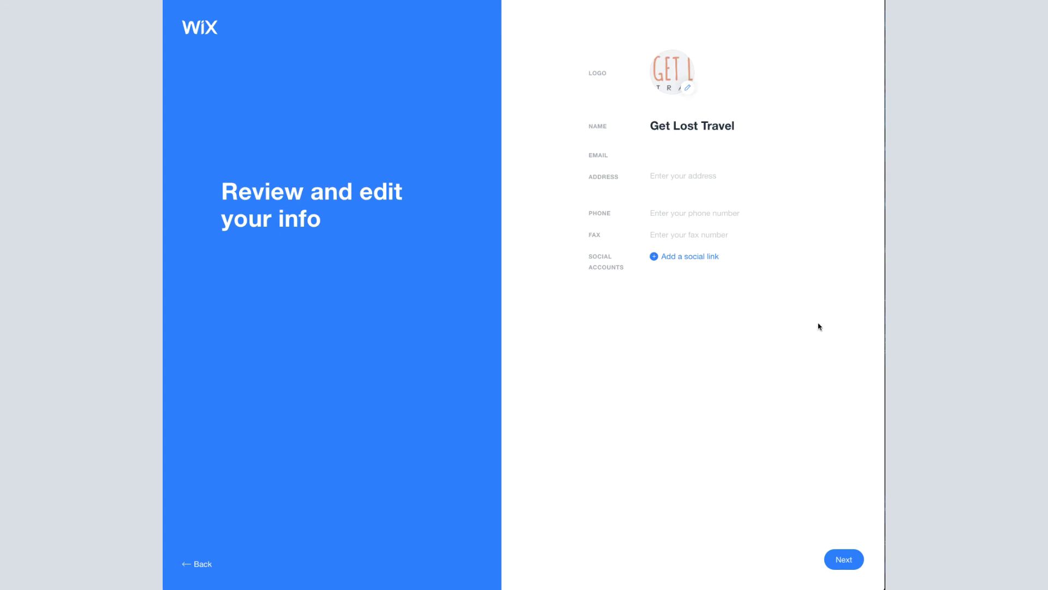
pyautogui.click(856, 569)
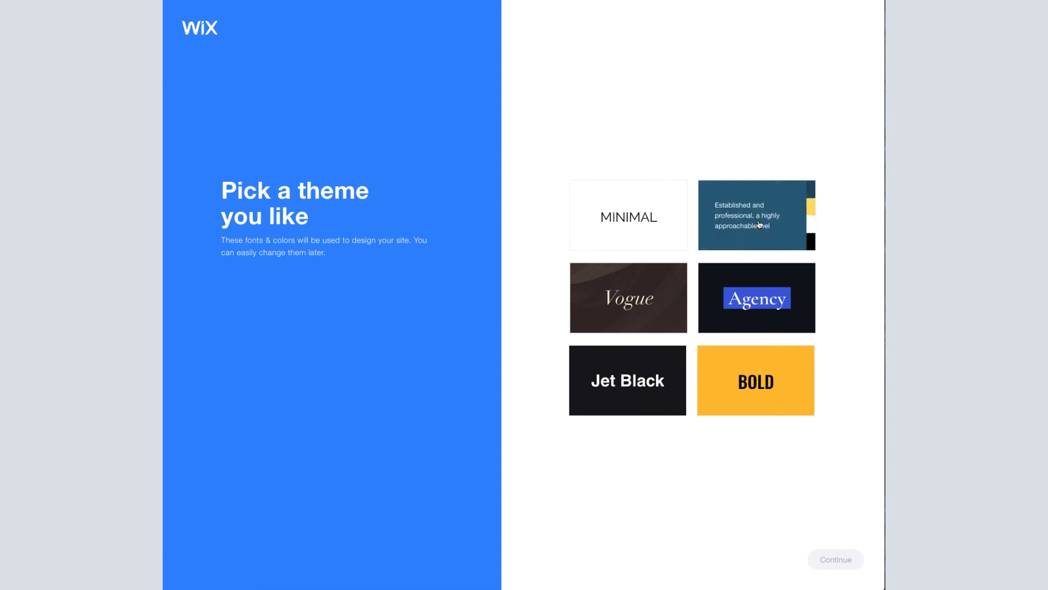
# Pick the BOLD theme for the site.
pyautogui.click(765, 406)
pyautogui.click(838, 562)
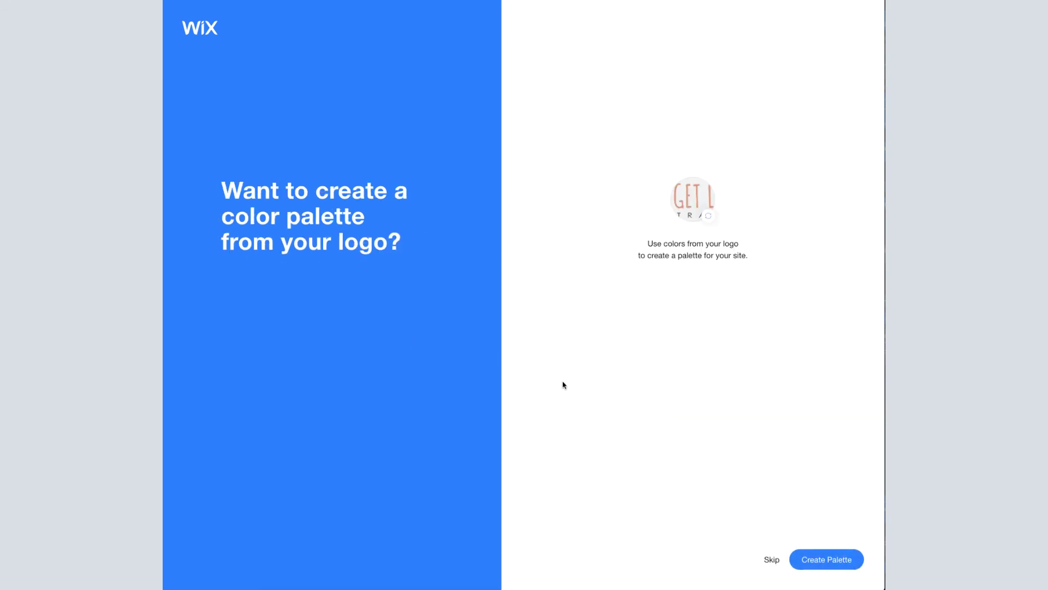
# Generate a colour palette from the uploaded logo.
pyautogui.click(835, 570)
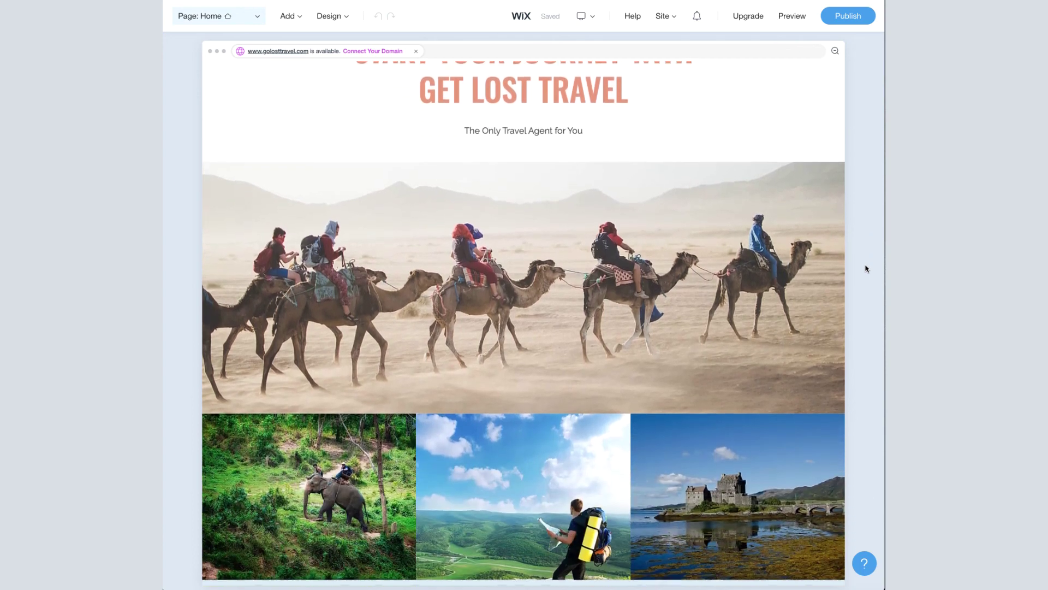
# Scroll down the Get Lost Travel homepage past the packages and My Services section.
pyautogui.scroll(-13, 867, 269)
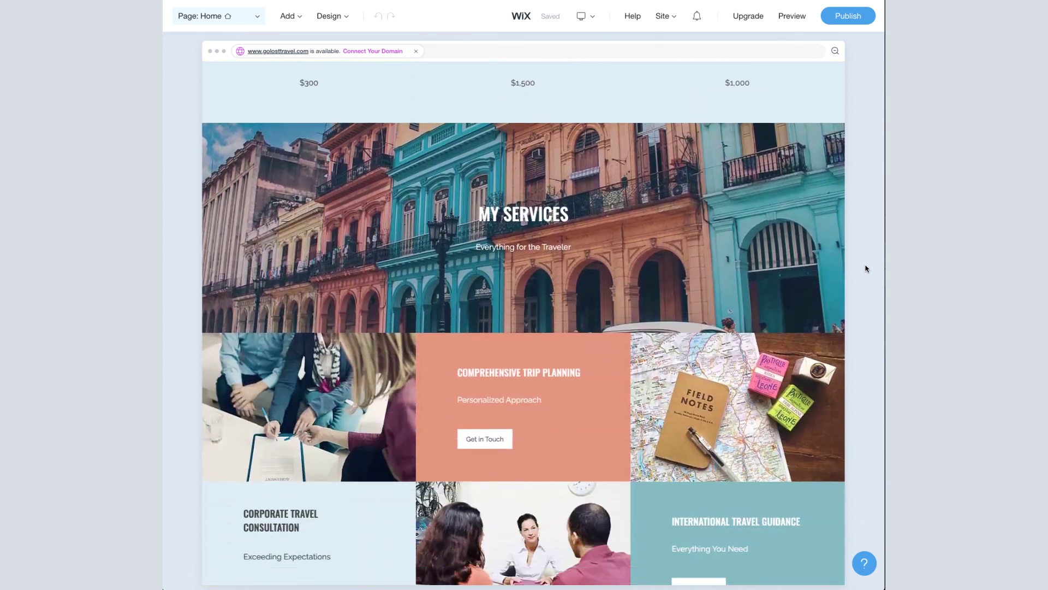
pyautogui.scroll(-10, 867, 268)
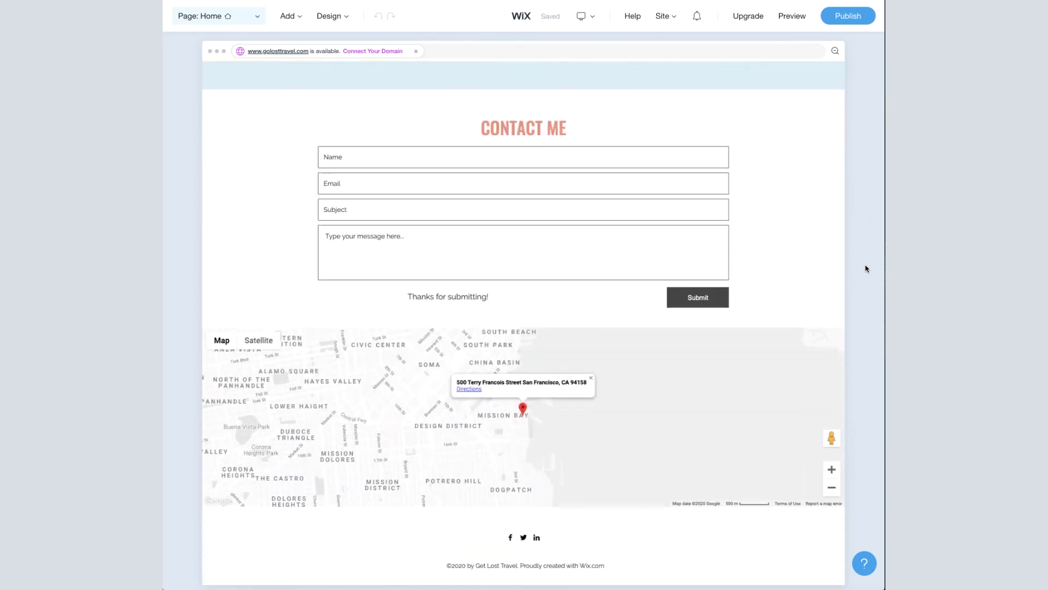